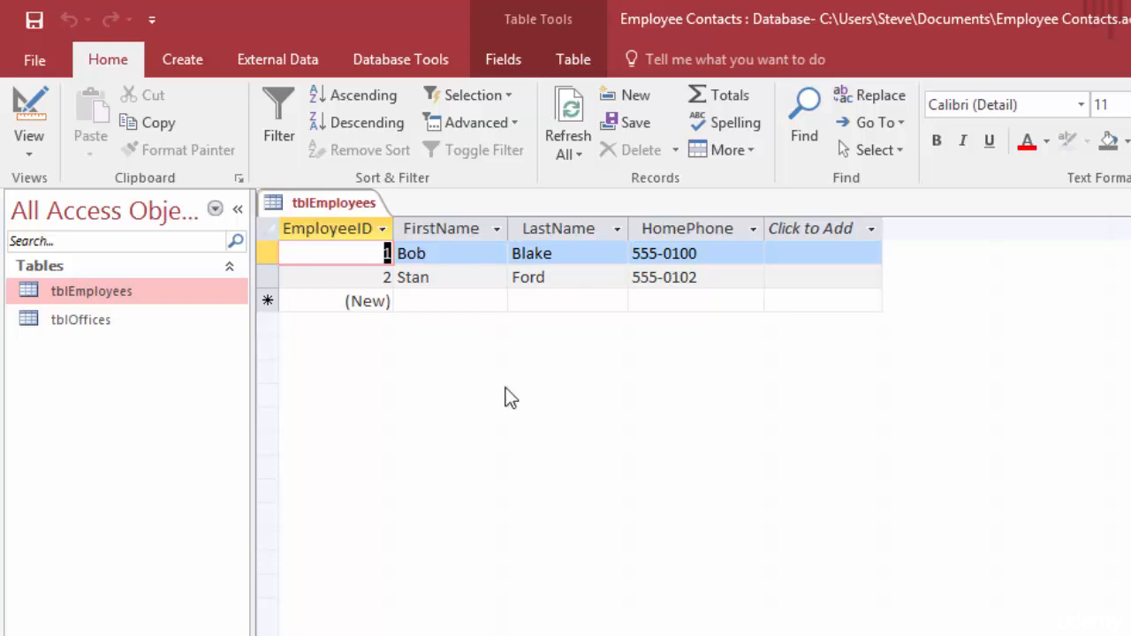
Switch to the tblEmployees text file in Notepad and examine the commas separating the values in the first record.
click(528, 635)
drag(1130, 105, 633, 322)
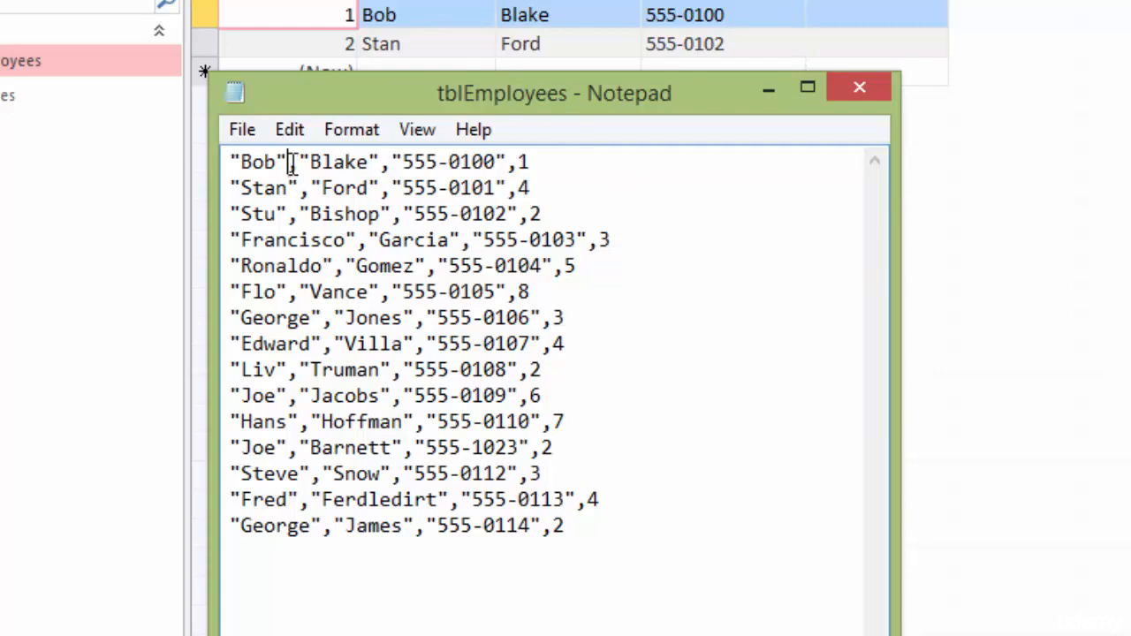
drag(290, 163, 300, 162)
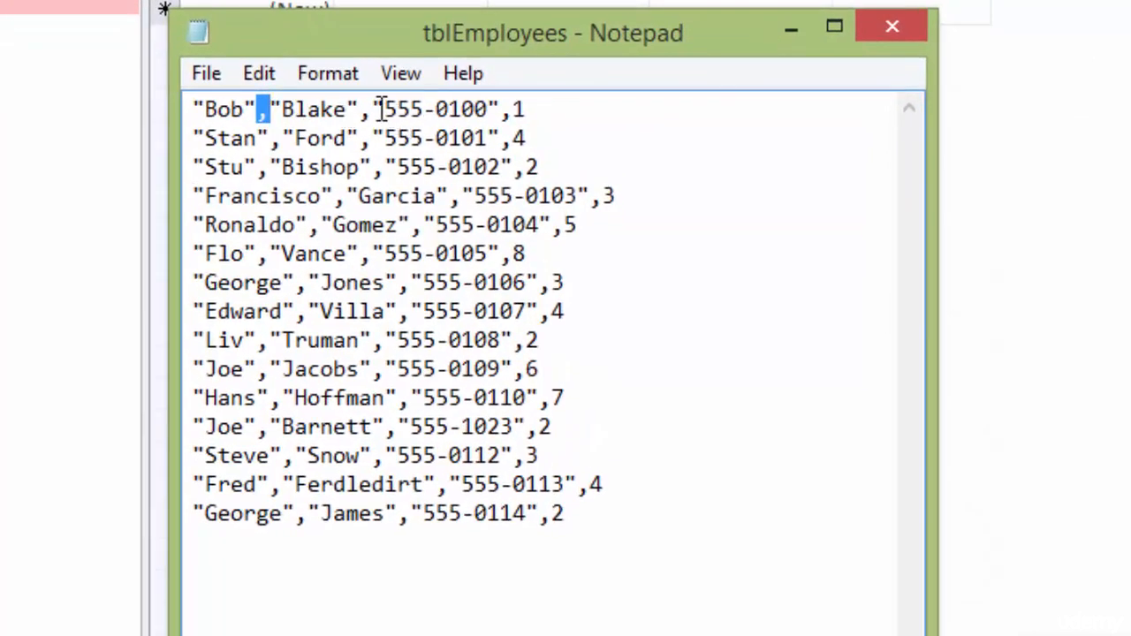
drag(359, 108, 370, 109)
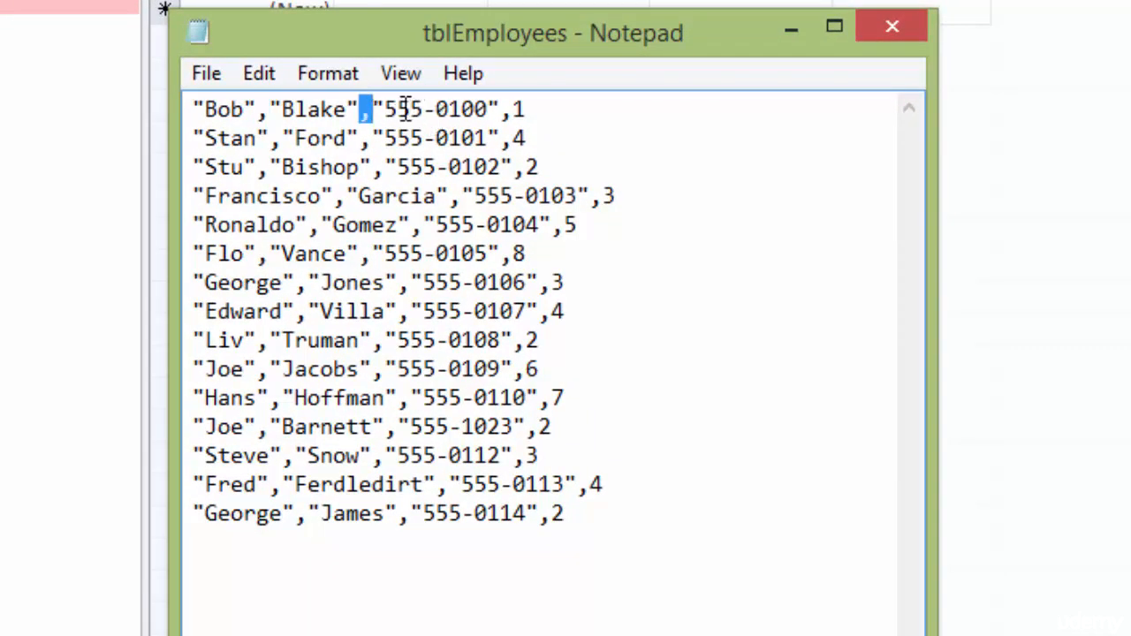
click(501, 109)
drag(502, 109, 516, 109)
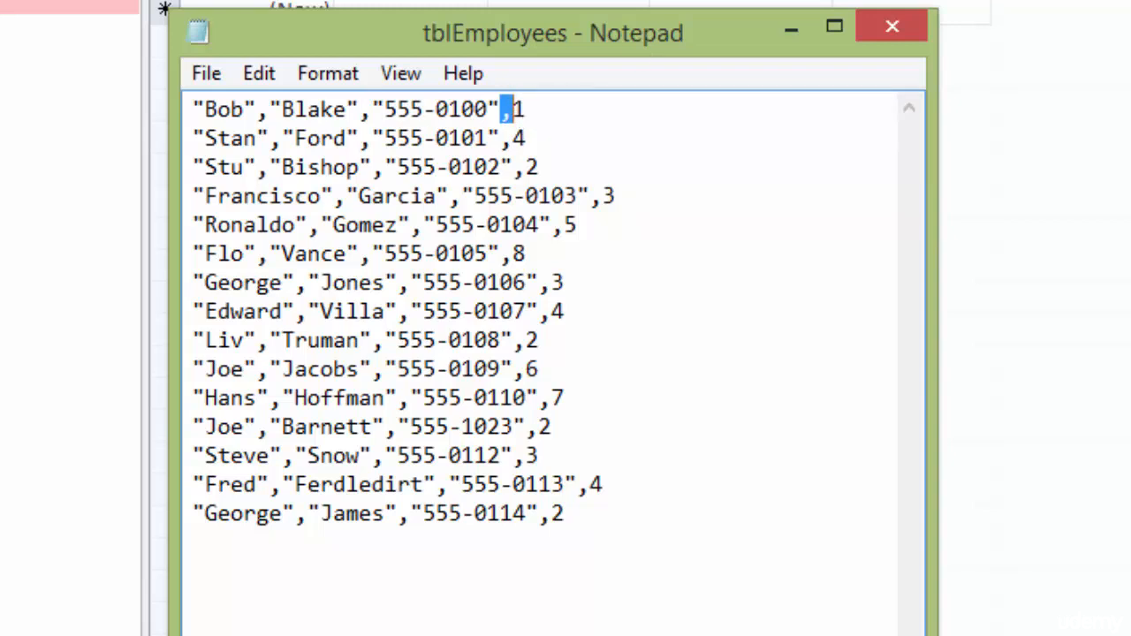
Examine the quotation marks around the text values and the unquoted number in the first record.
click(202, 109)
drag(260, 109, 248, 108)
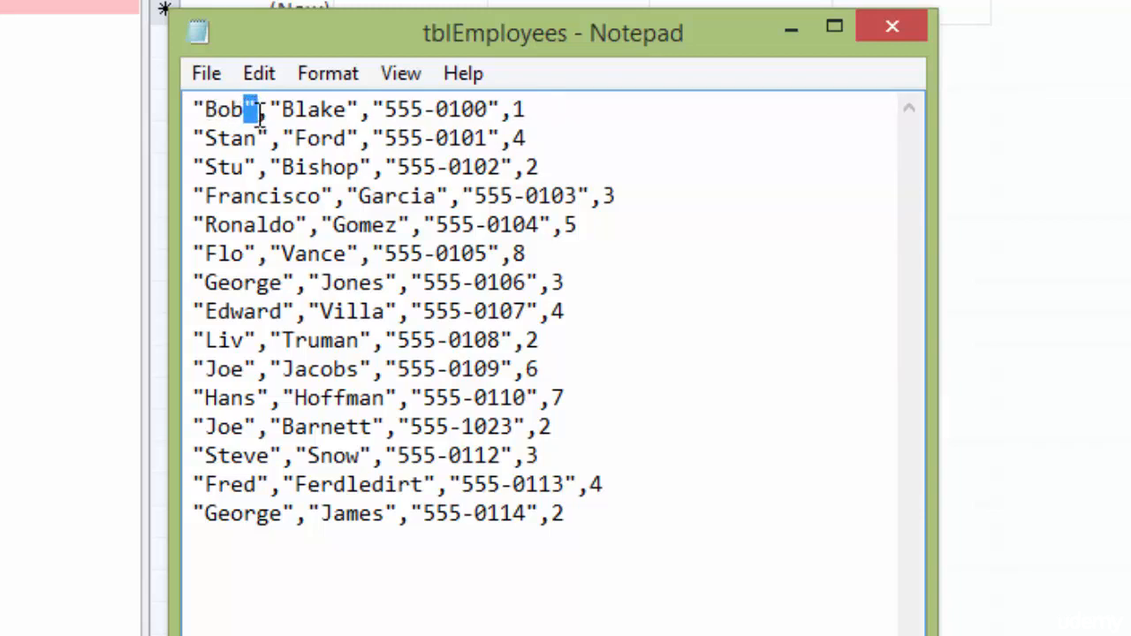
click(205, 108)
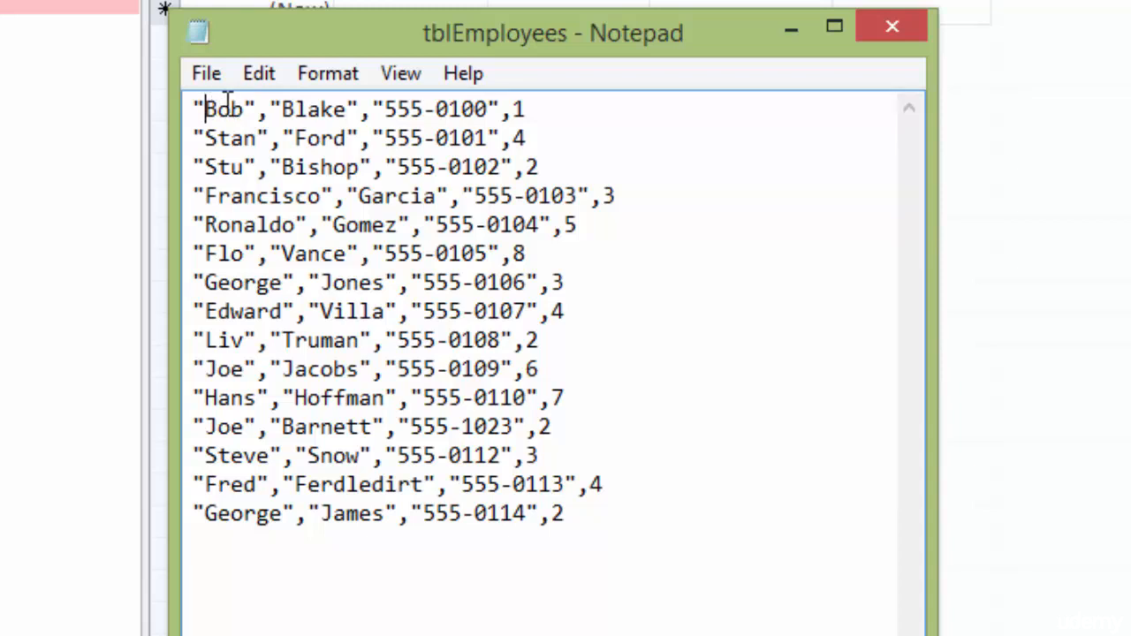
drag(205, 109, 487, 107)
click(281, 108)
click(385, 104)
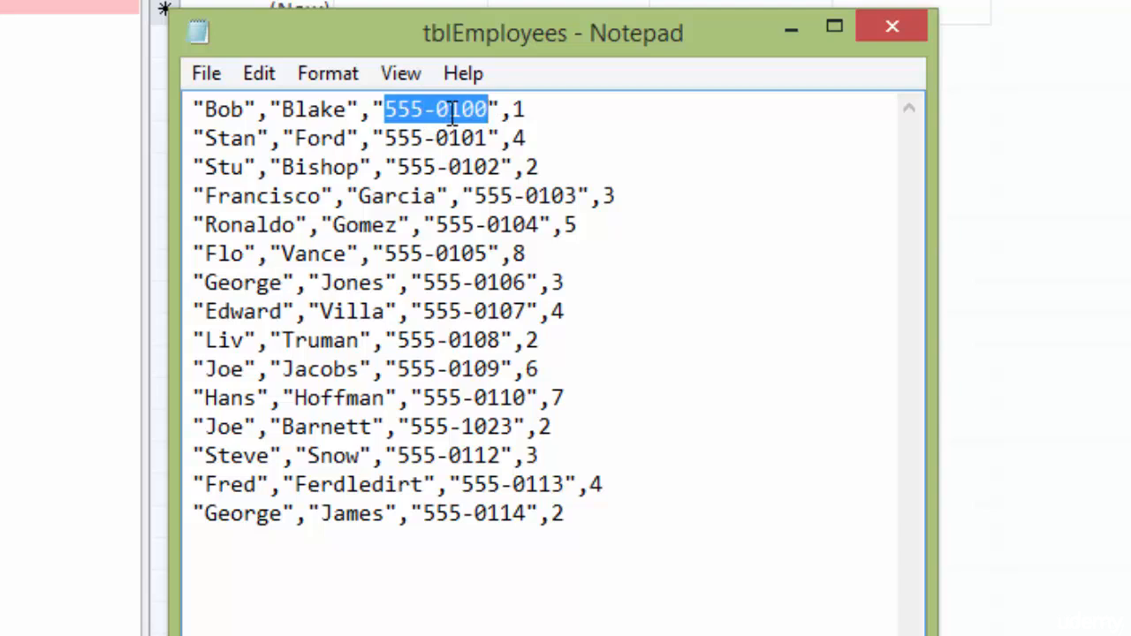
click(527, 108)
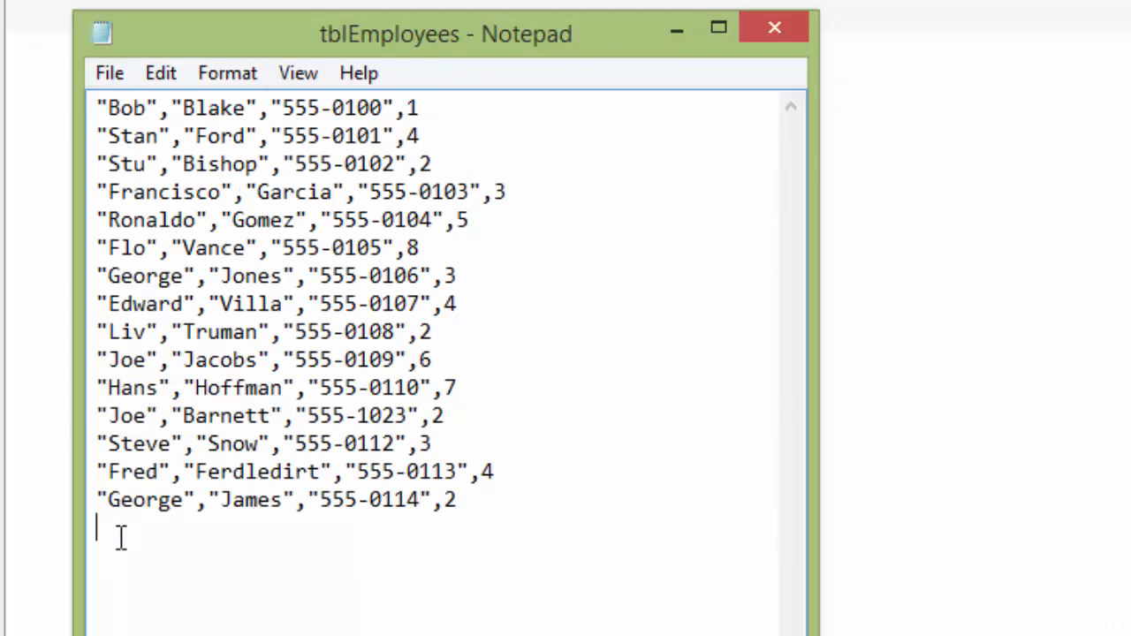
Remove the blank line after the last record, save the text file and return to the Access database.
key(BackSpace)
key(BackSpace)
drag(373, 561, 433, 534)
drag(234, 561, 286, 556)
click(146, 559)
click(128, 541)
click(473, 543)
click(109, 73)
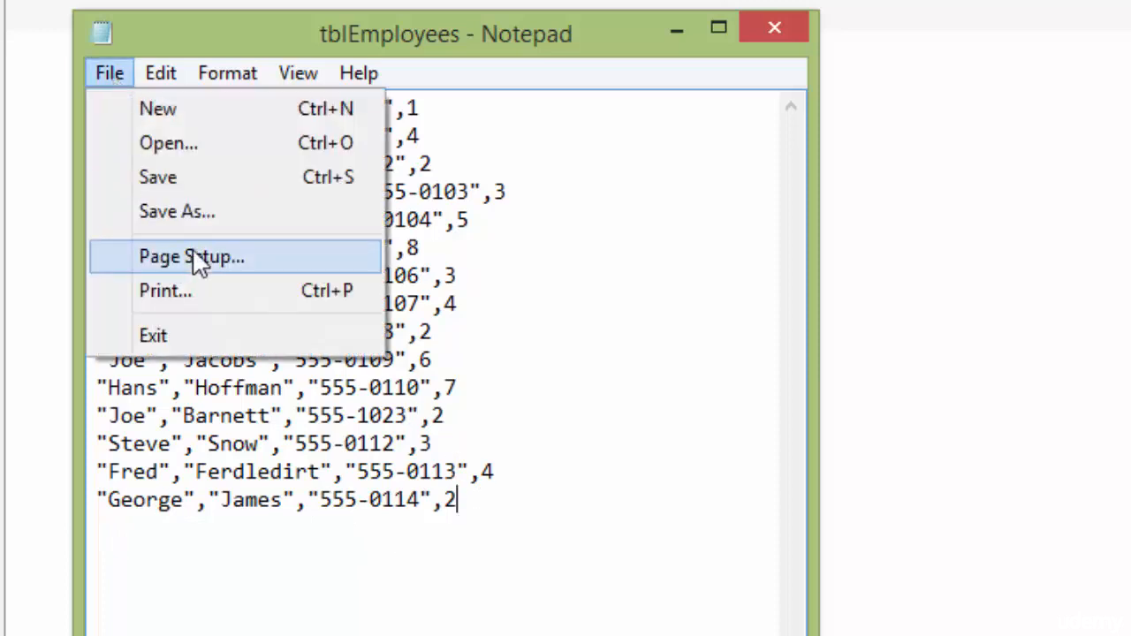
click(163, 179)
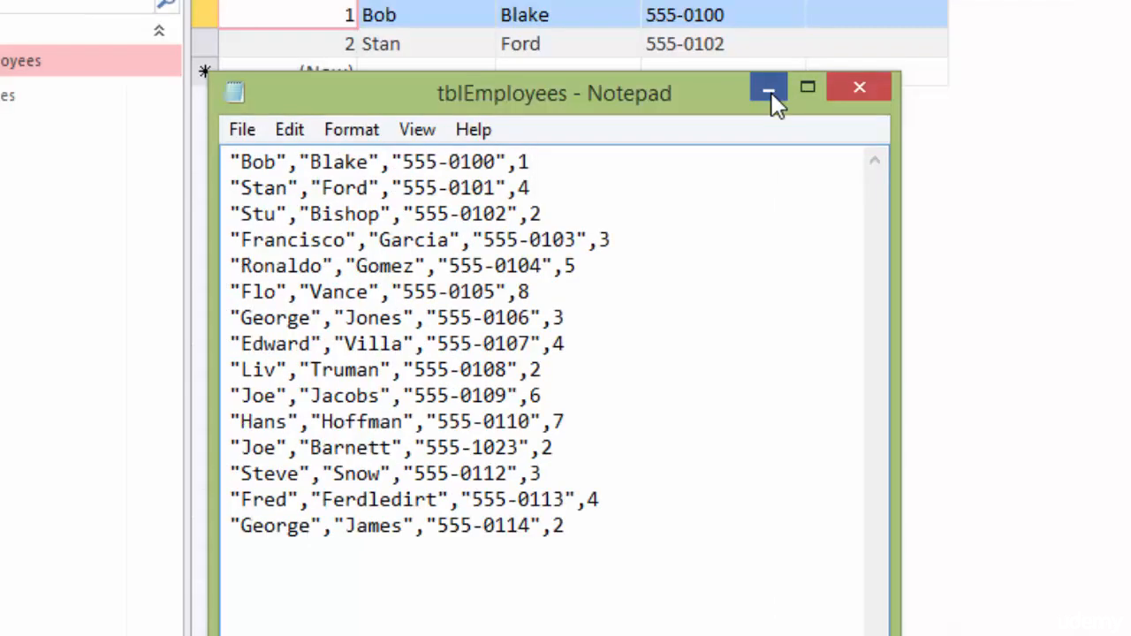
click(676, 29)
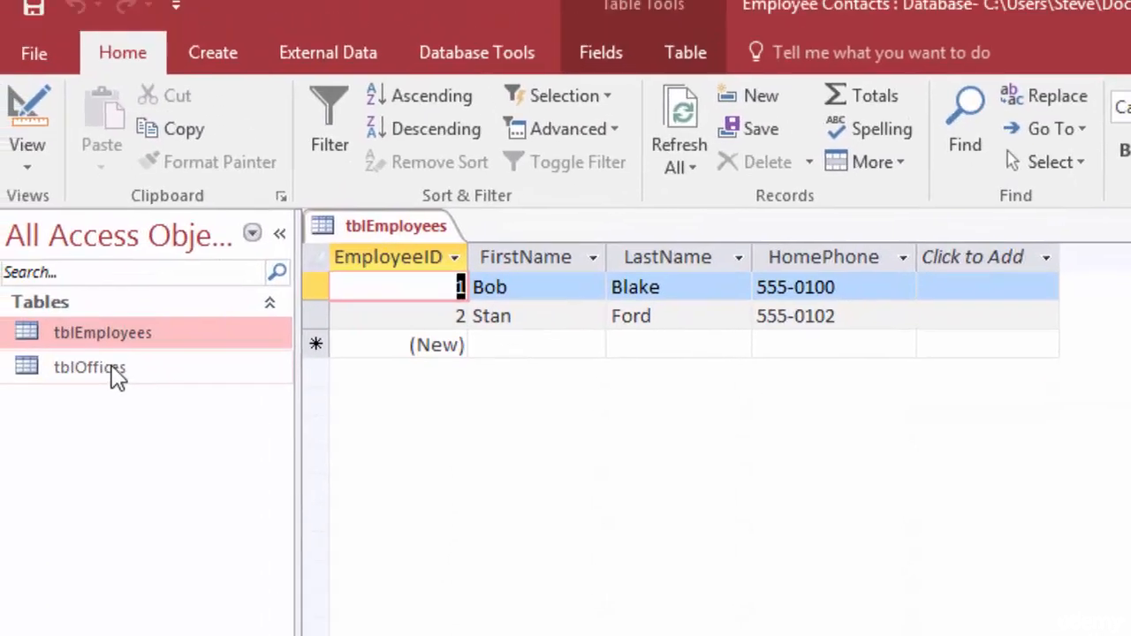
Close the open tblEmployees table and delete it from the database.
click(113, 375)
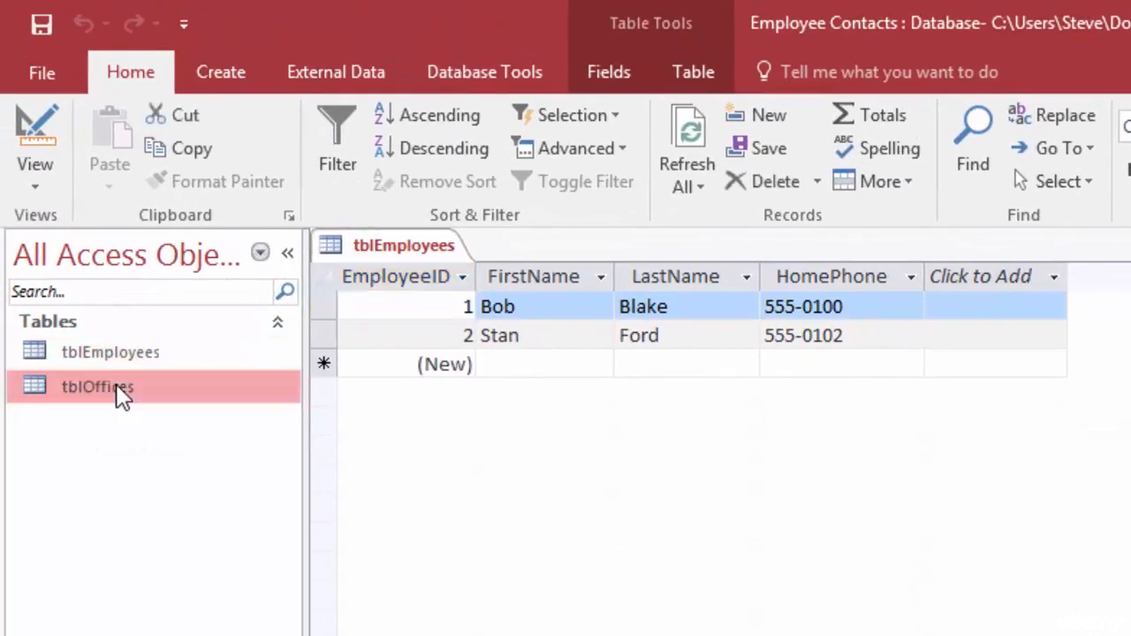
double_click(143, 334)
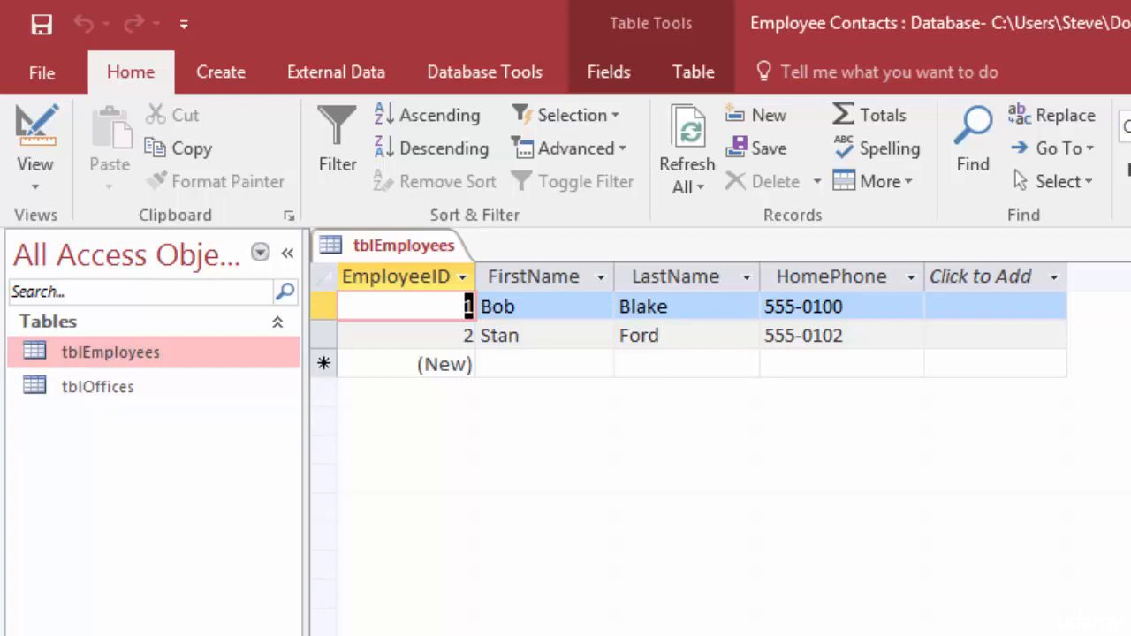
key(ctrl+w)
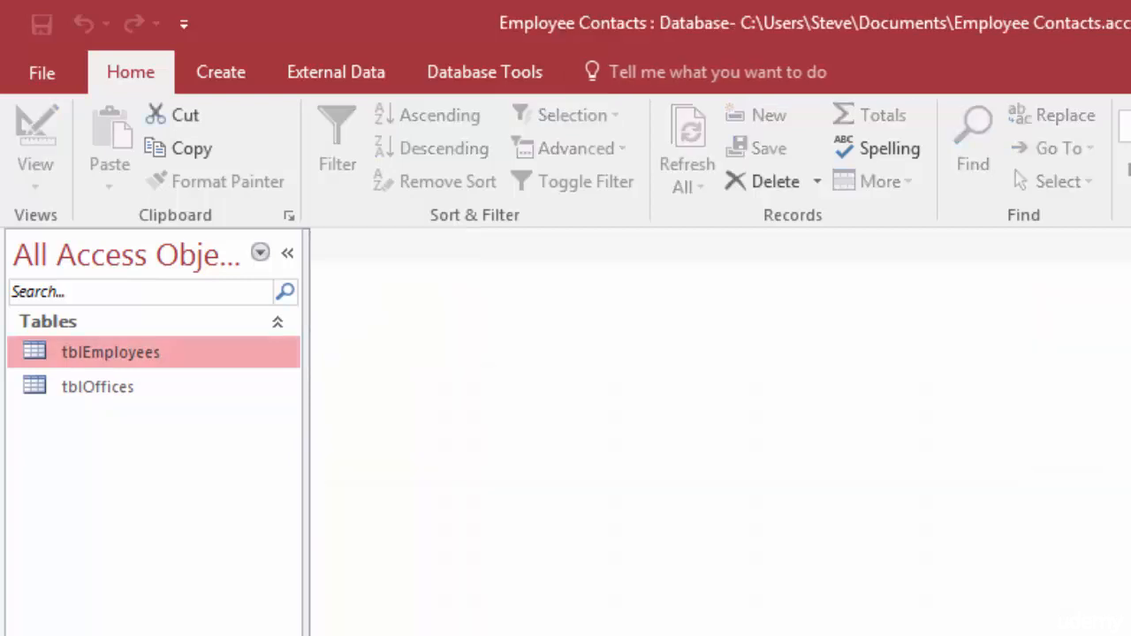
right_click(126, 355)
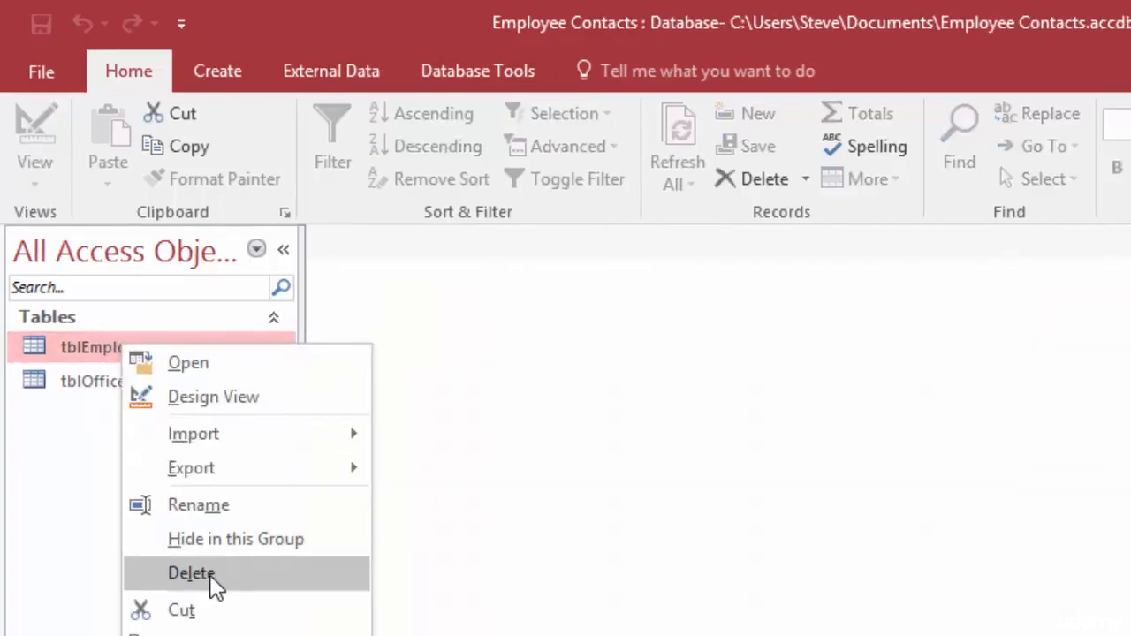
click(203, 582)
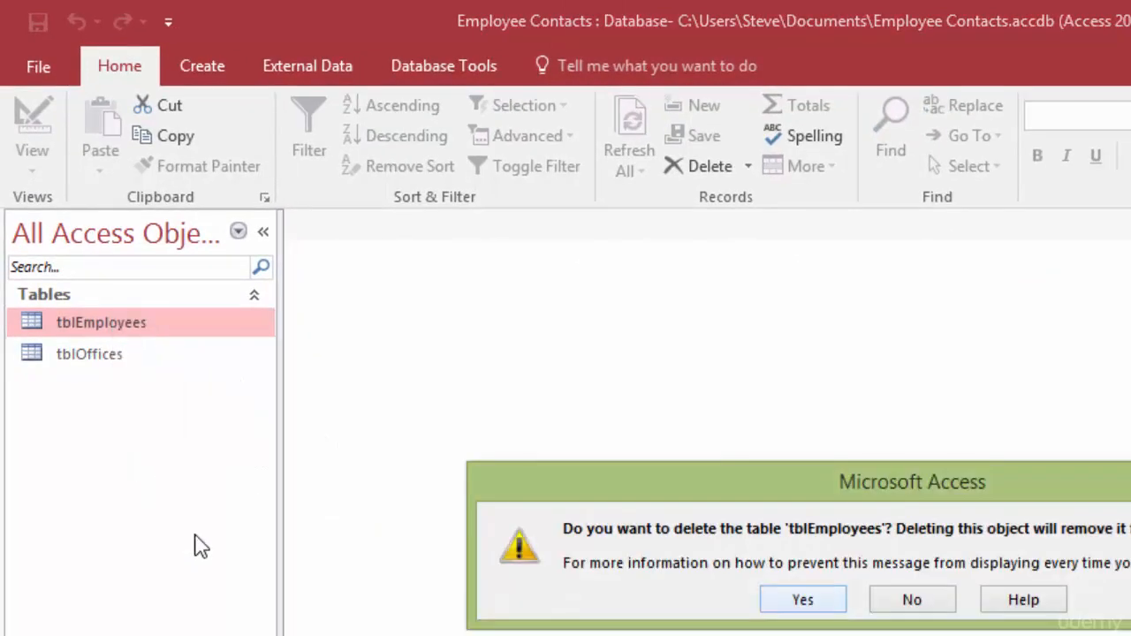
click(802, 604)
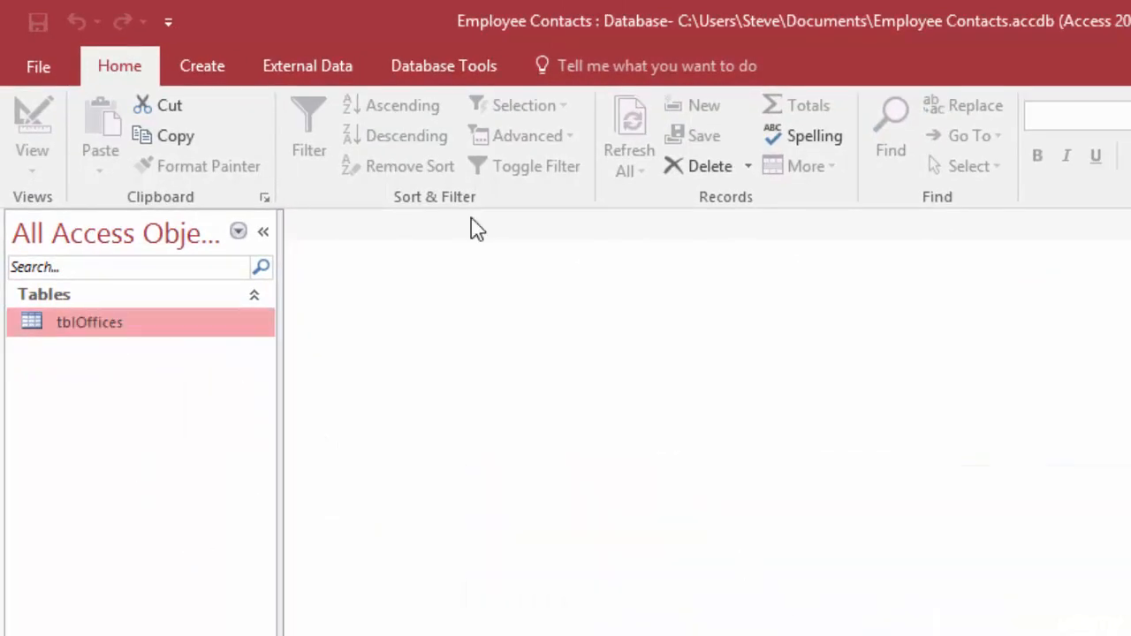
Start a text file import from tblEmployees.txt into a new table in the current database.
click(305, 70)
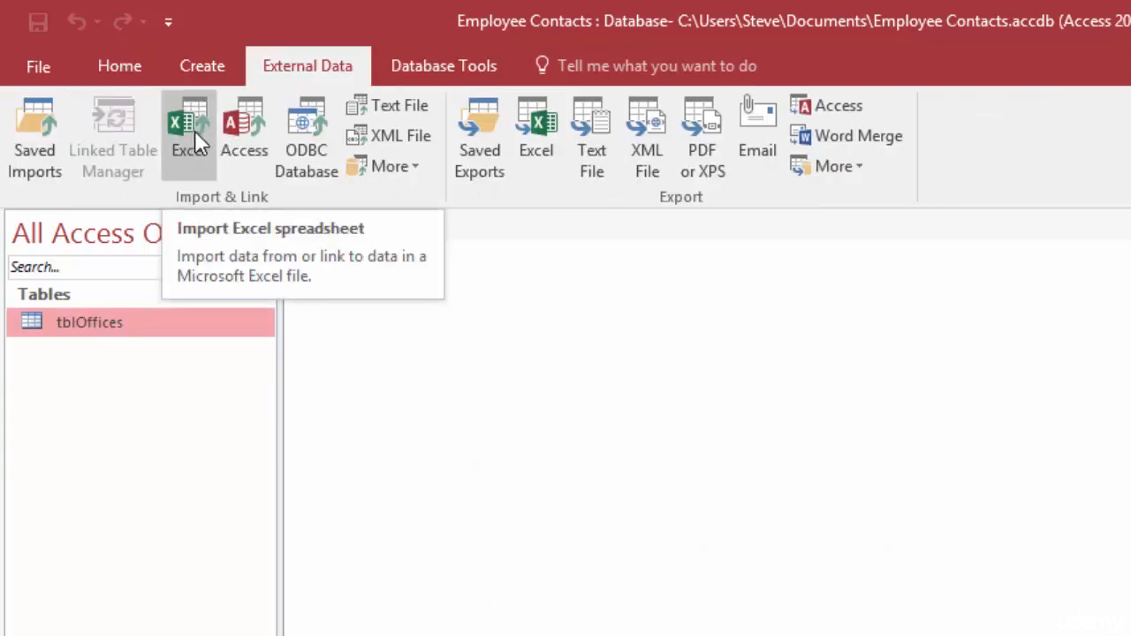
click(392, 104)
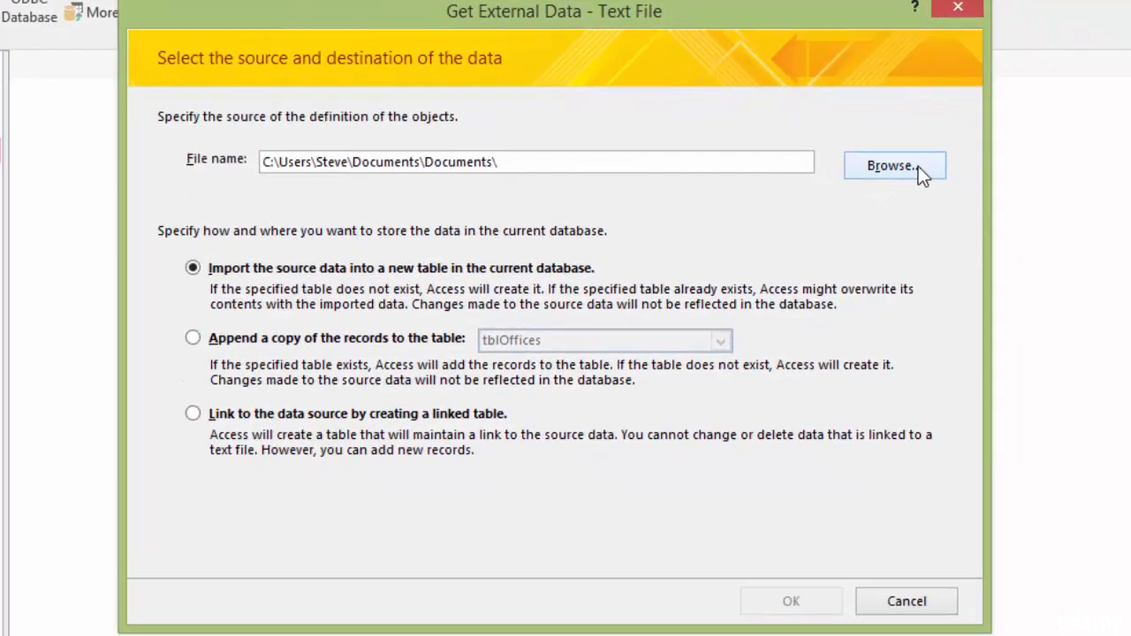
click(918, 166)
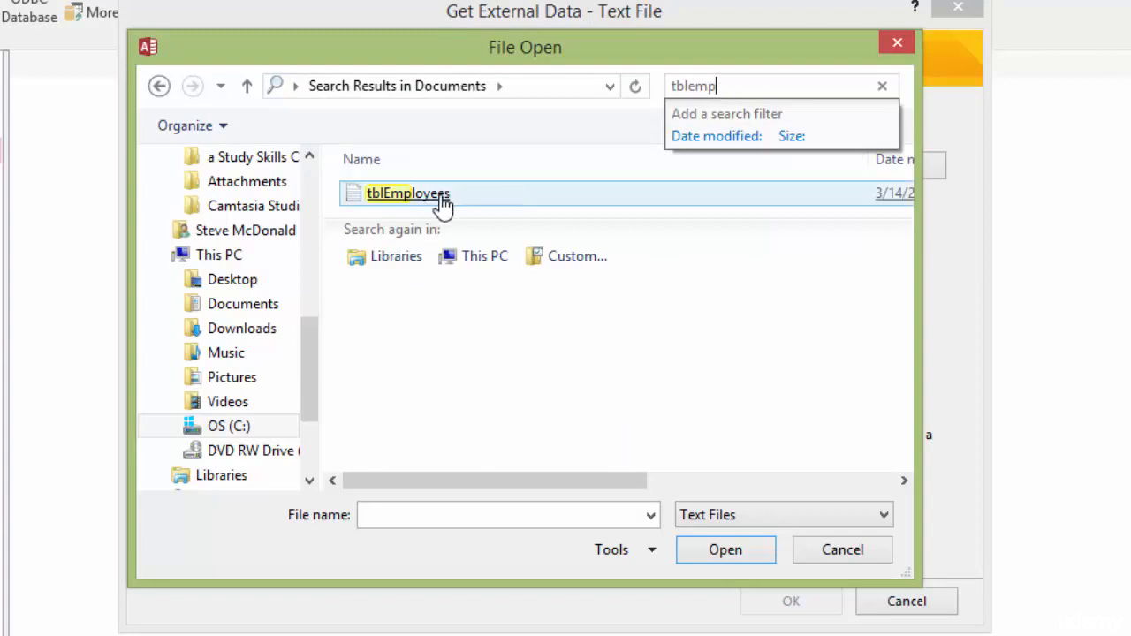
click(360, 202)
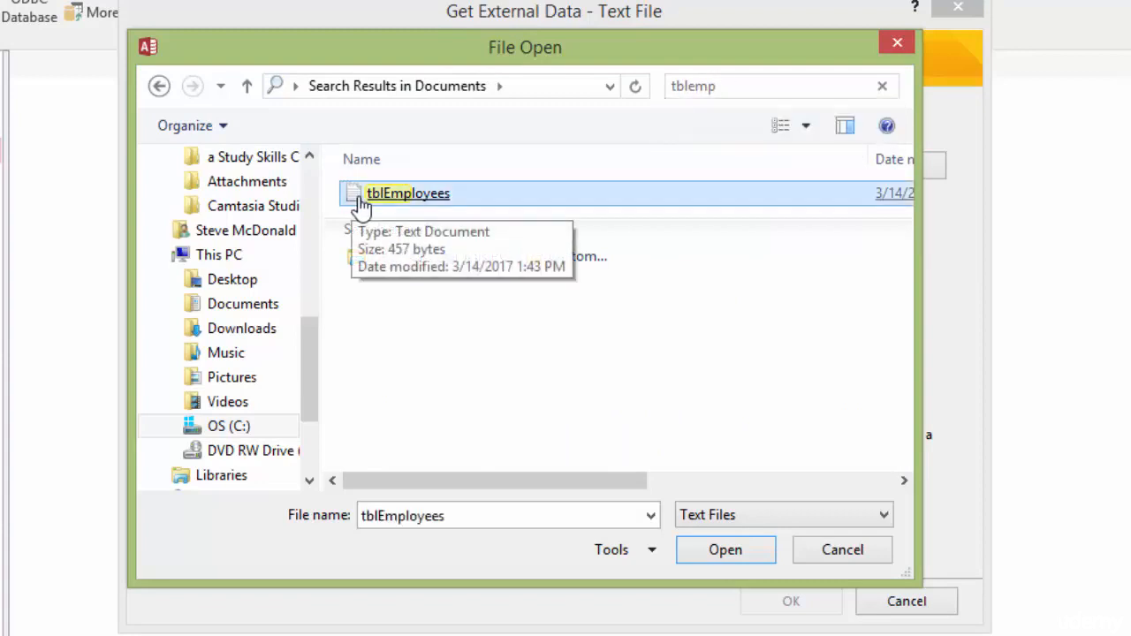
double_click(406, 202)
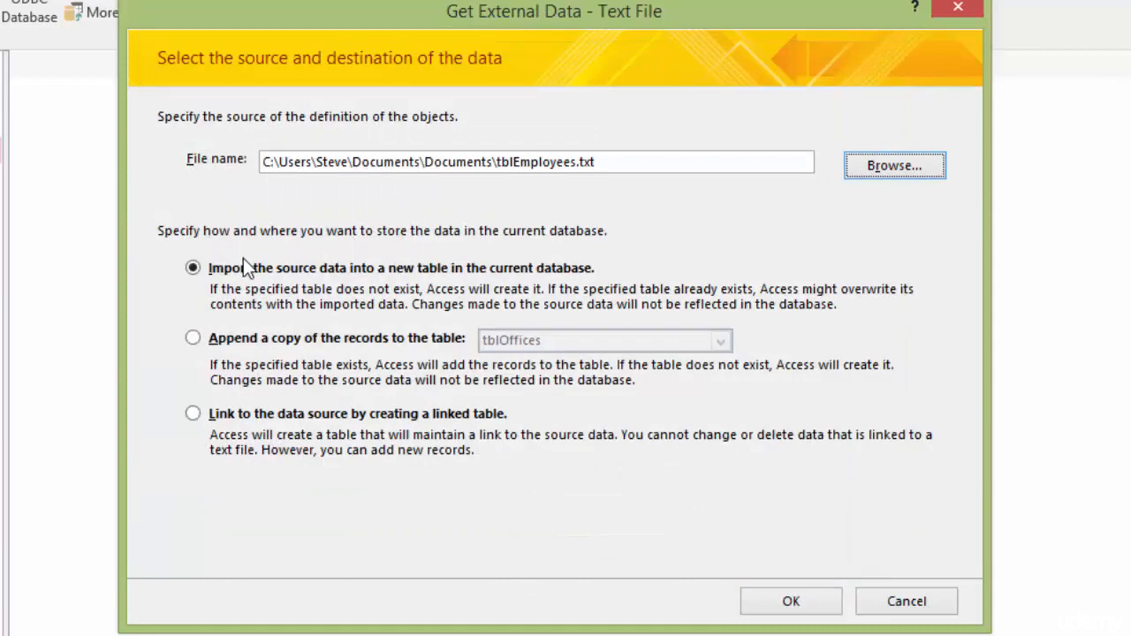
click(796, 606)
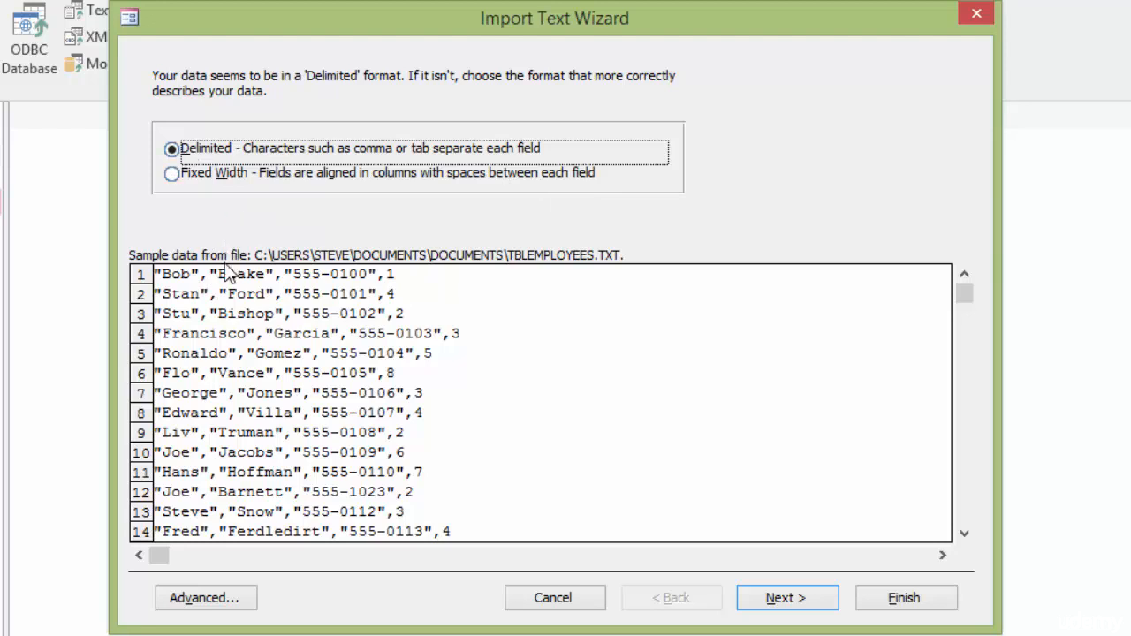
Accept the delimited format with comma as the delimiter, leaving the first row as data rather than field names.
click(798, 597)
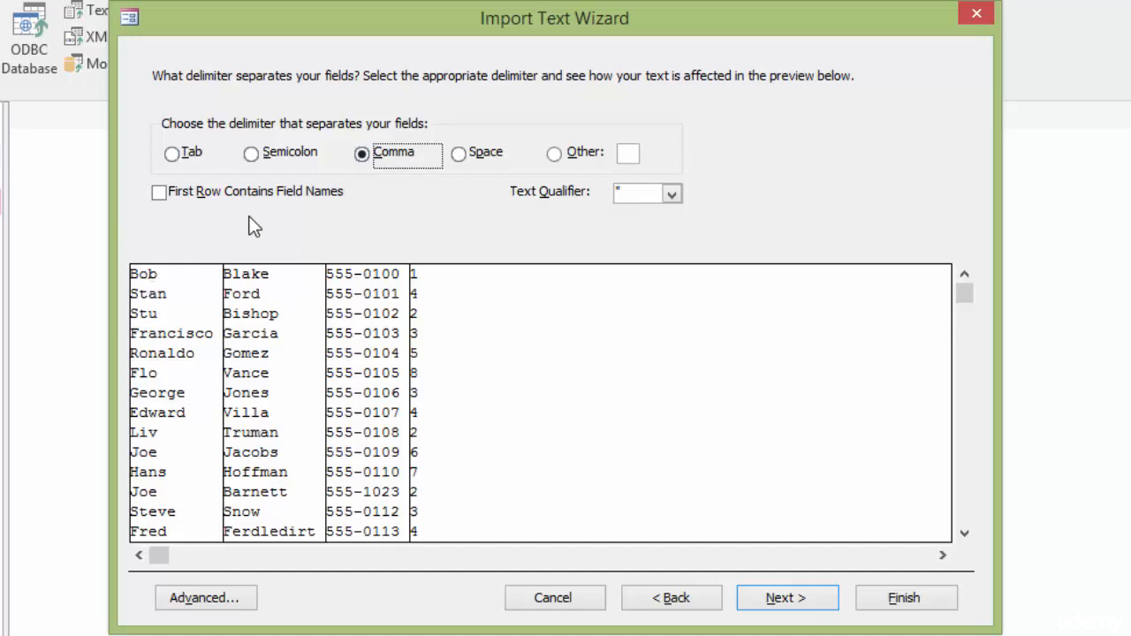
click(159, 194)
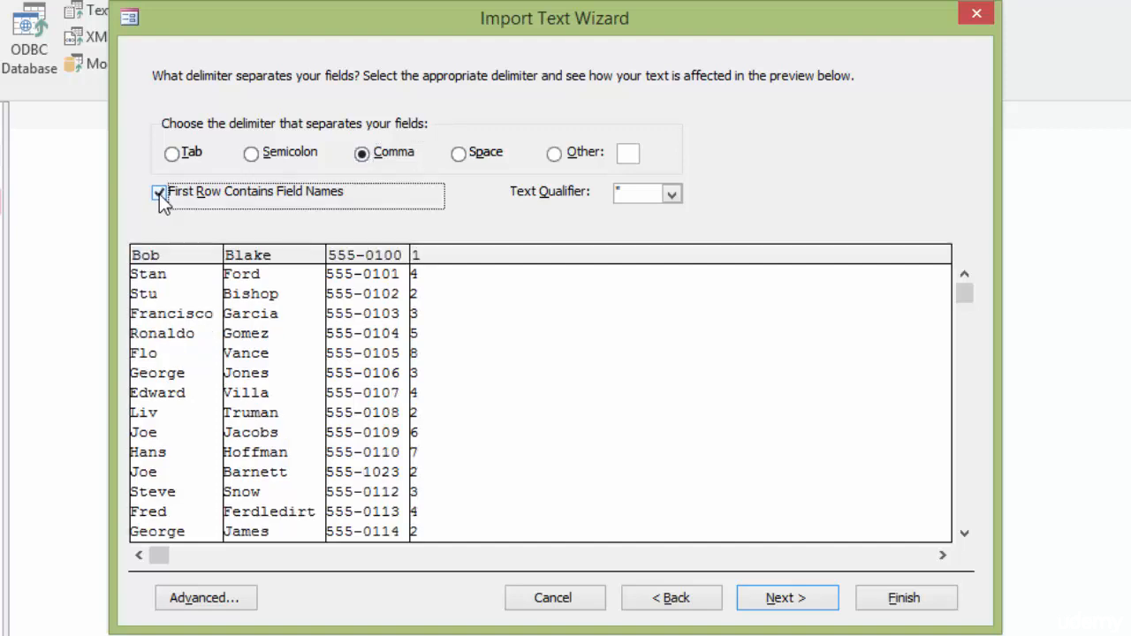
click(159, 193)
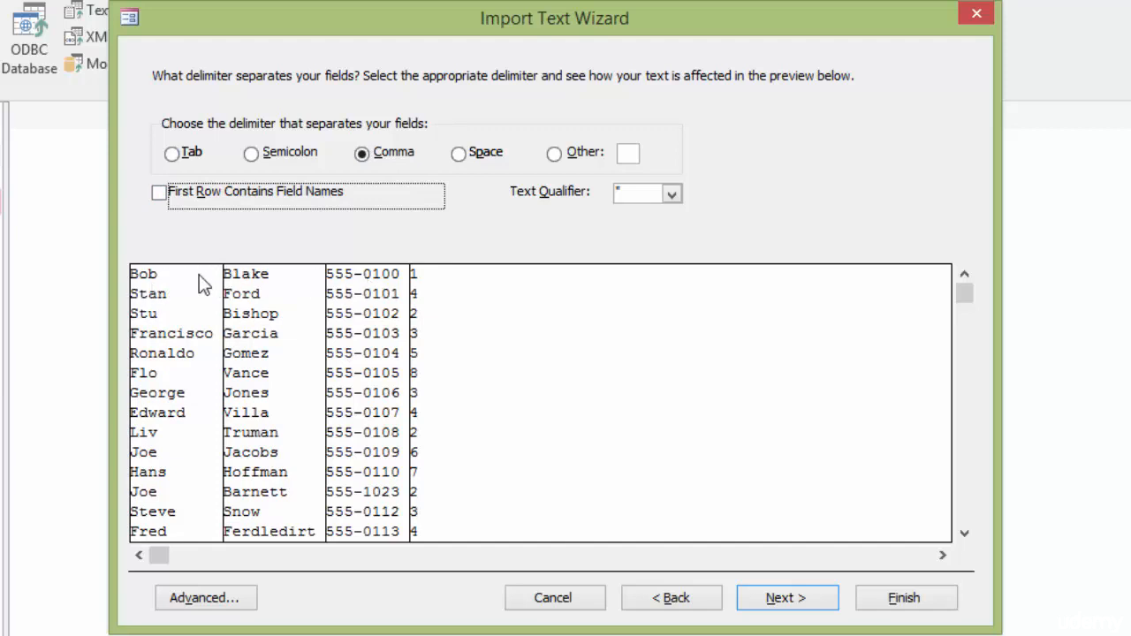
click(795, 618)
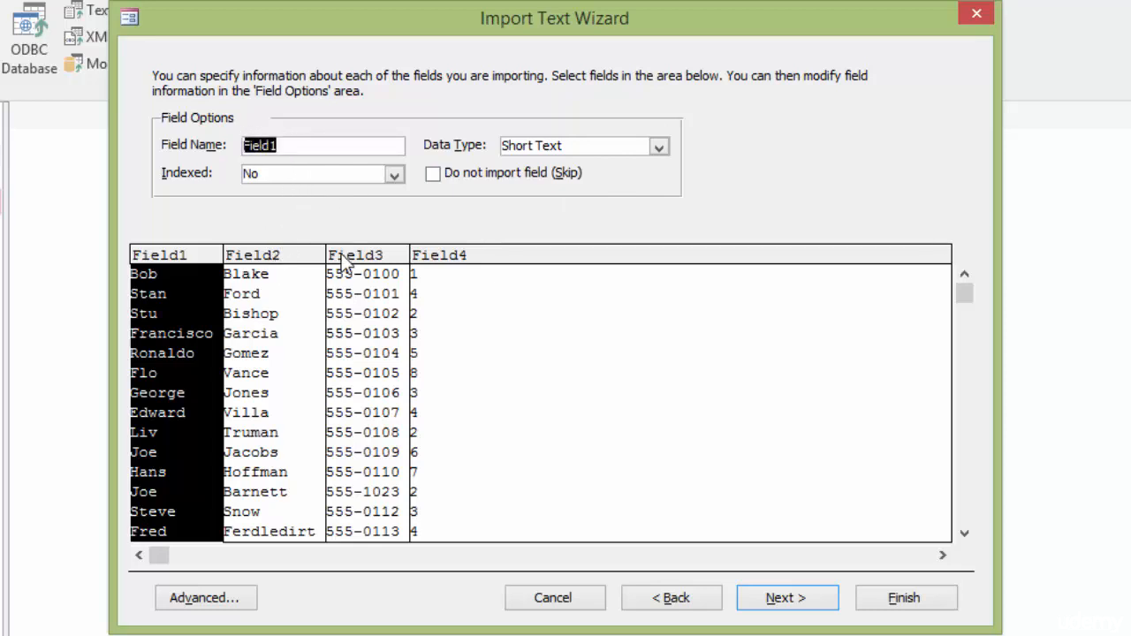
Name the first three import fields FirstName, LastName and HomePhone.
text(FirstNam)
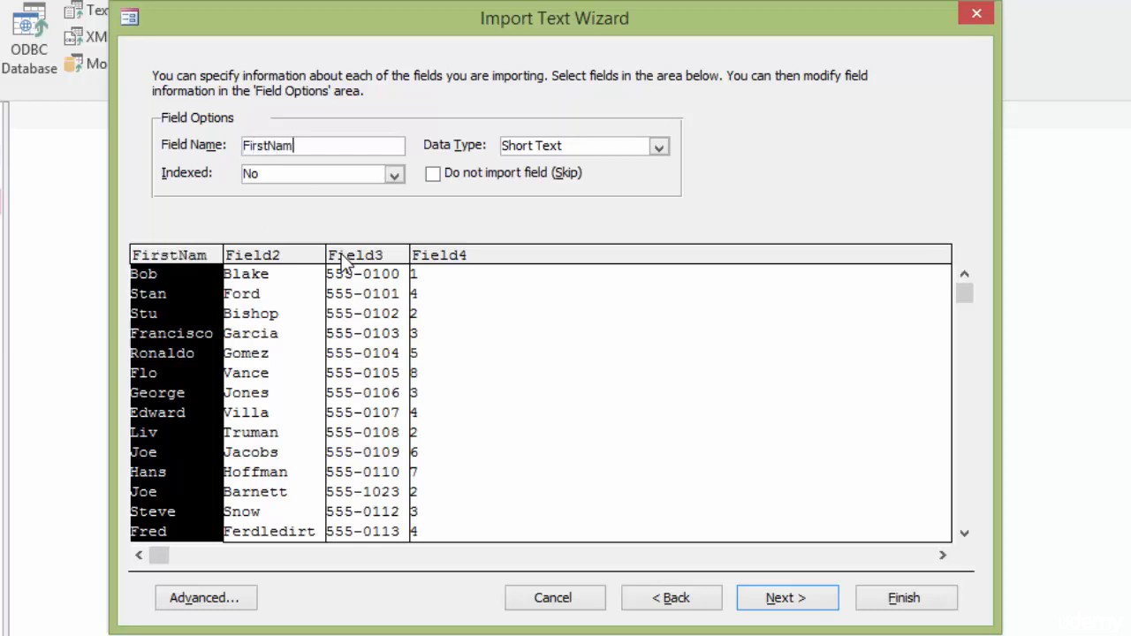
text(e)
click(270, 257)
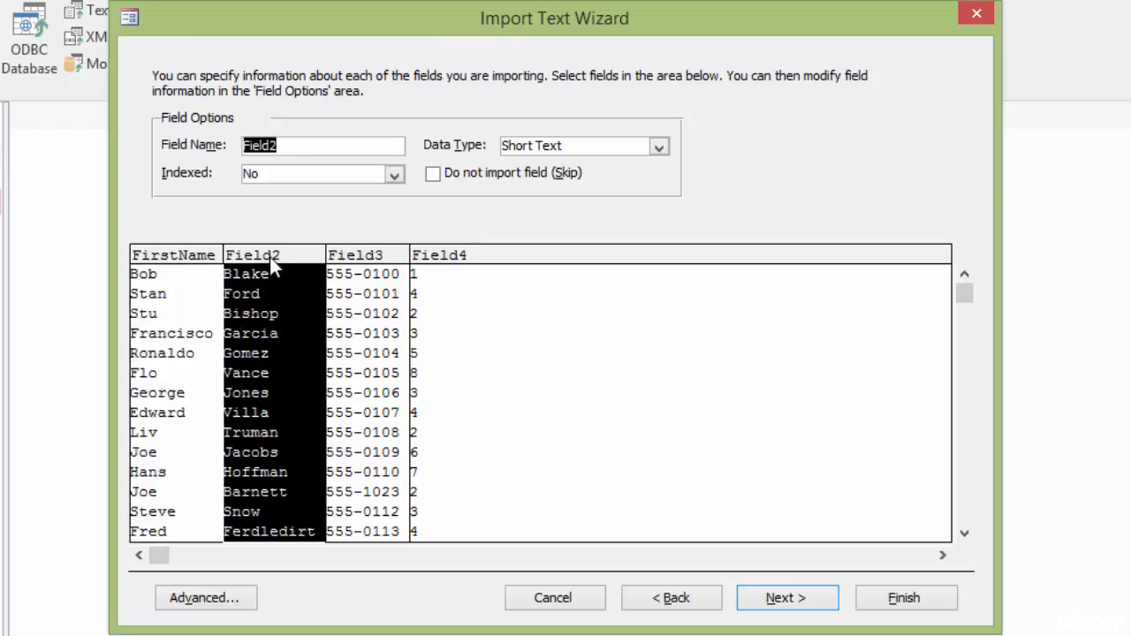
text(Last)
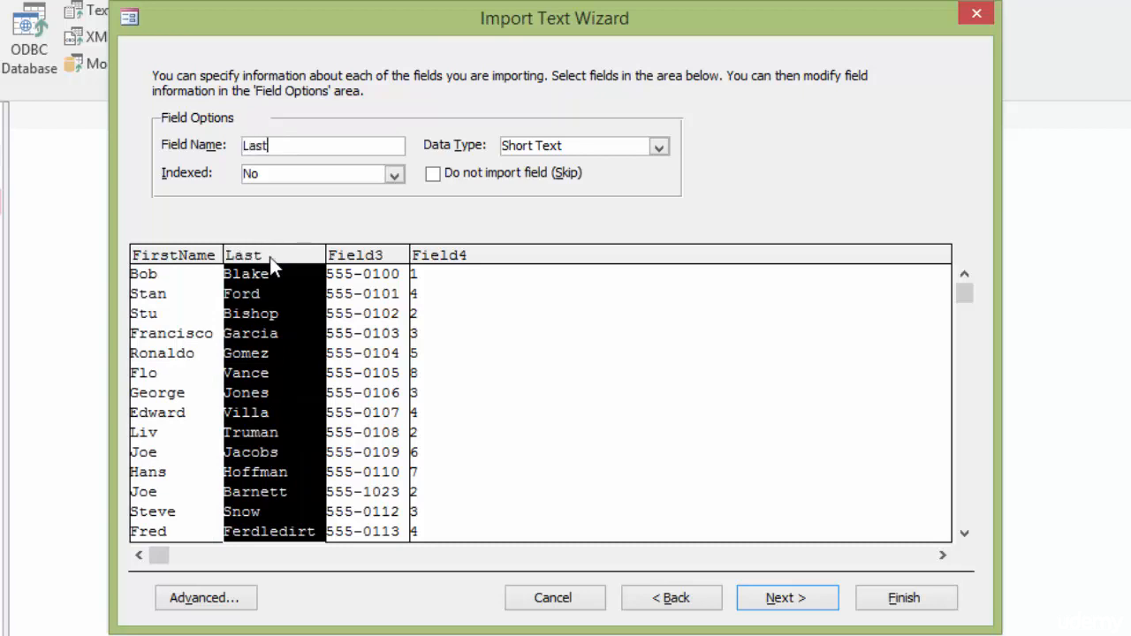
text(Name)
click(368, 255)
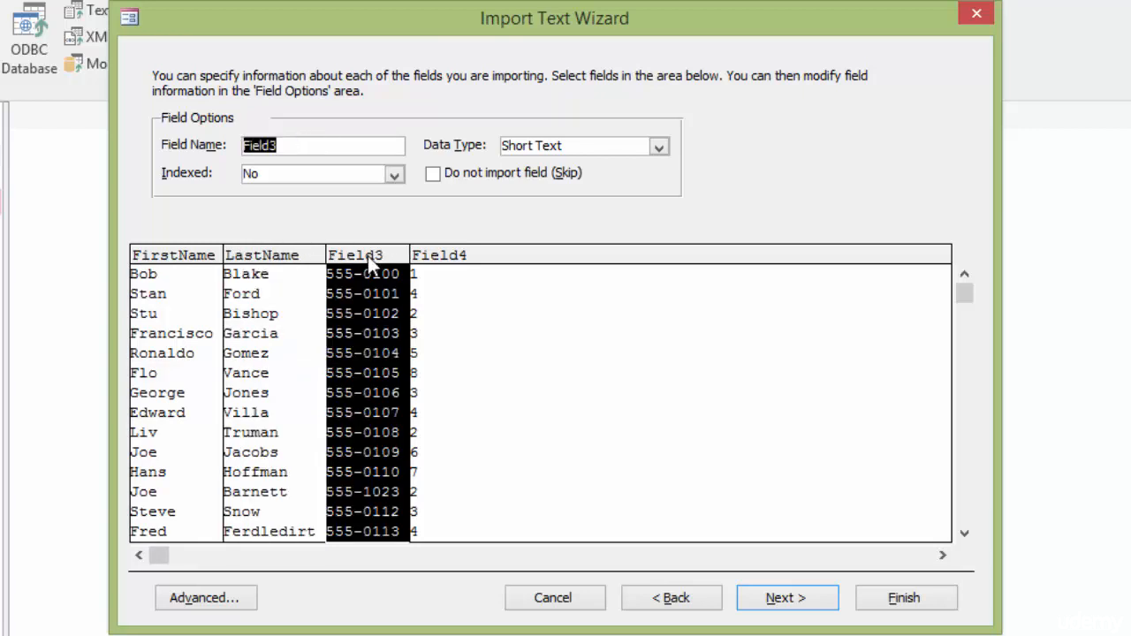
text(Home)
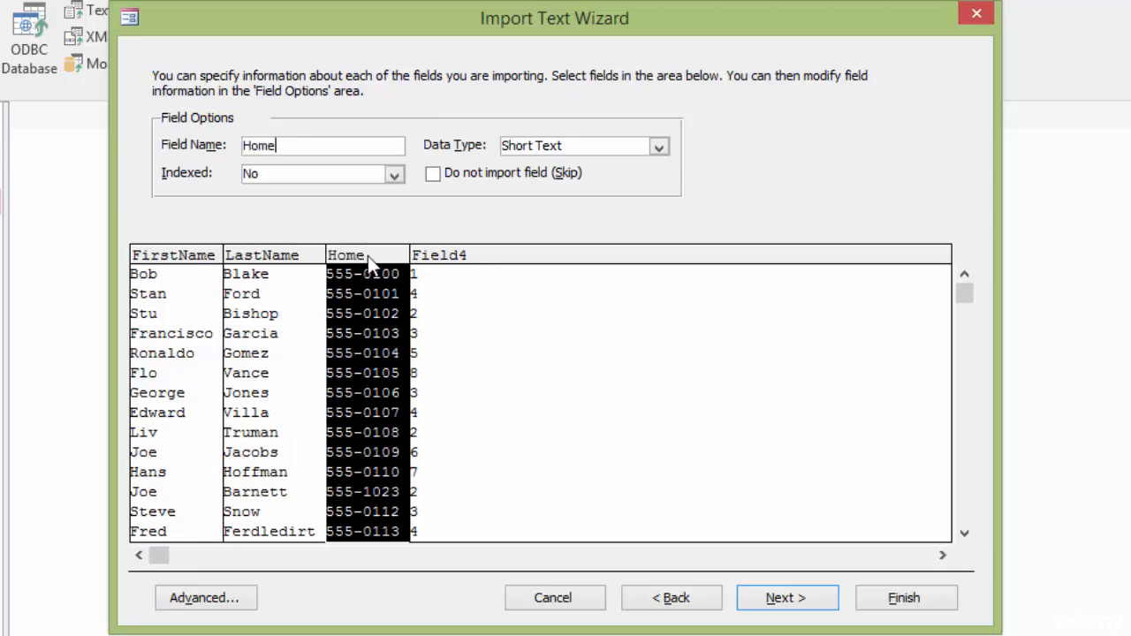
text(Phone)
Name the fourth import field OfficeID and set its data type to Integer.
click(460, 256)
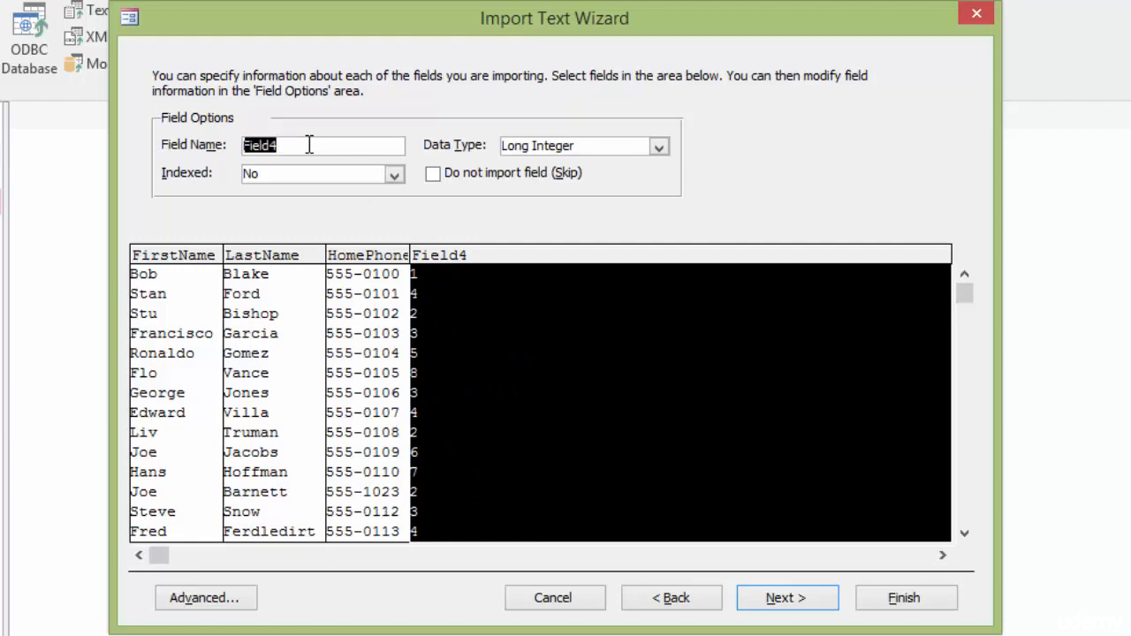
text(Offi)
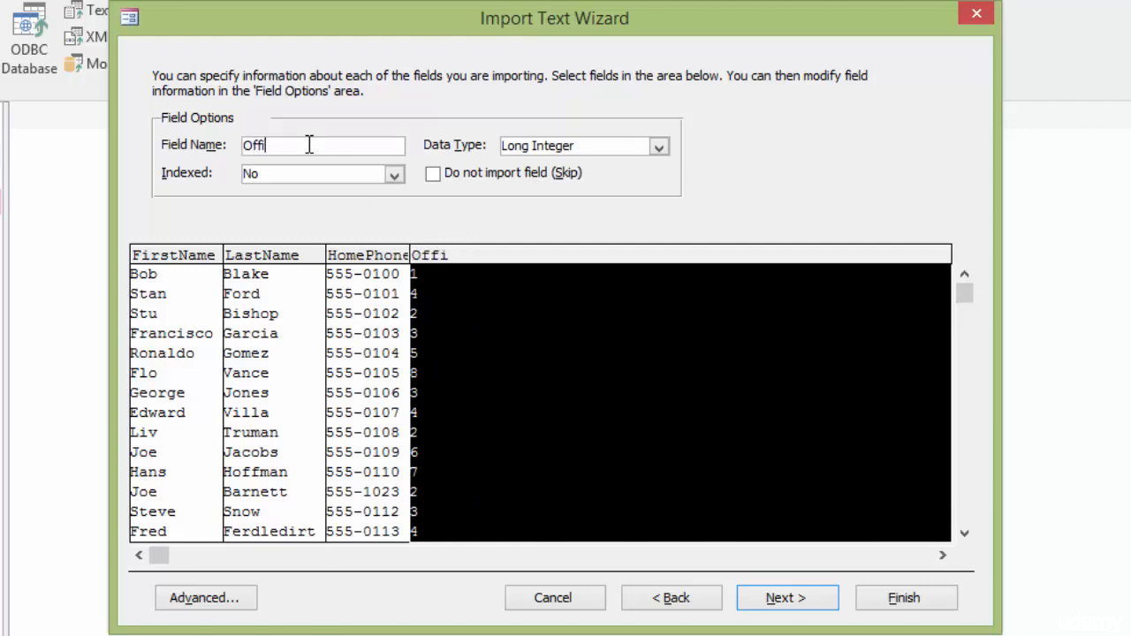
text(ceID)
click(659, 147)
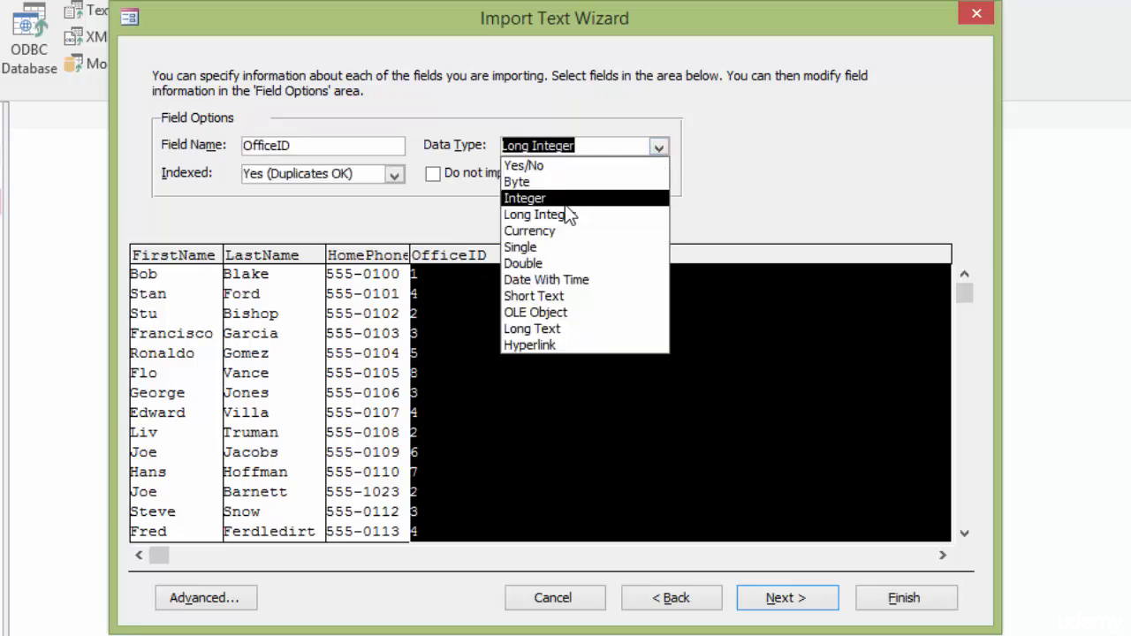
click(547, 200)
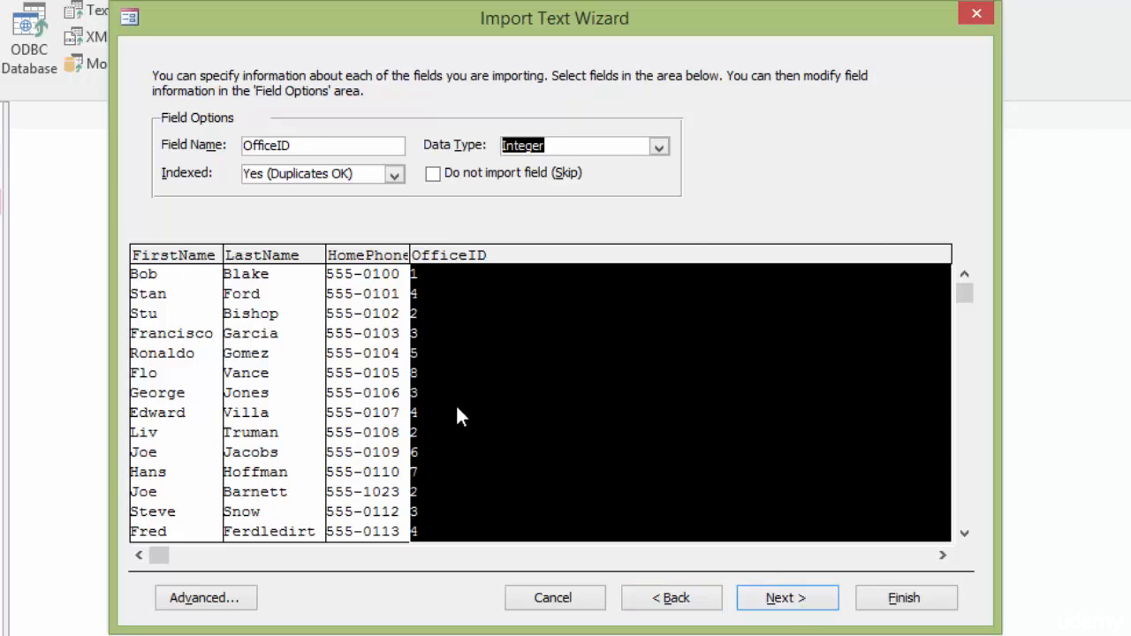
click(804, 608)
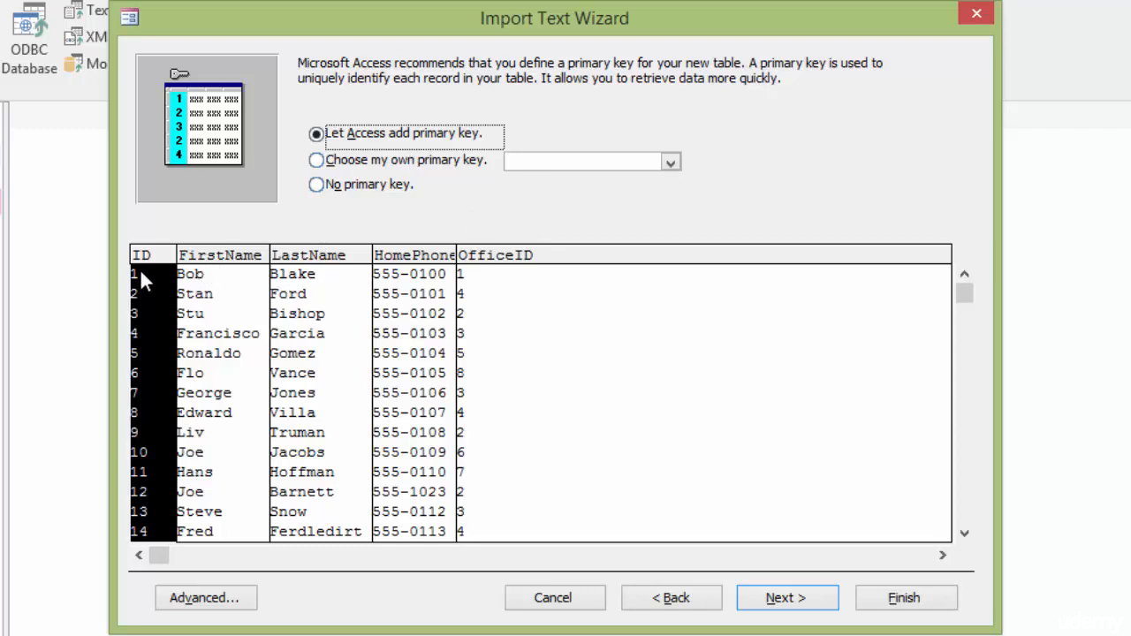
Try choosing an own primary key, then go back to letting Access add the primary key.
click(317, 161)
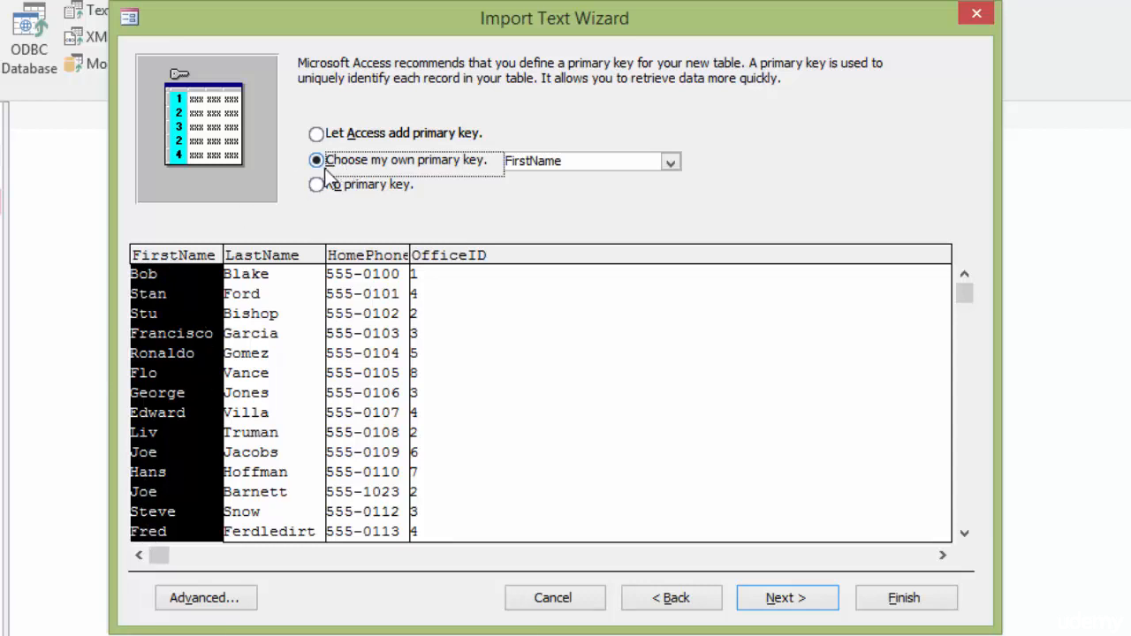
click(317, 134)
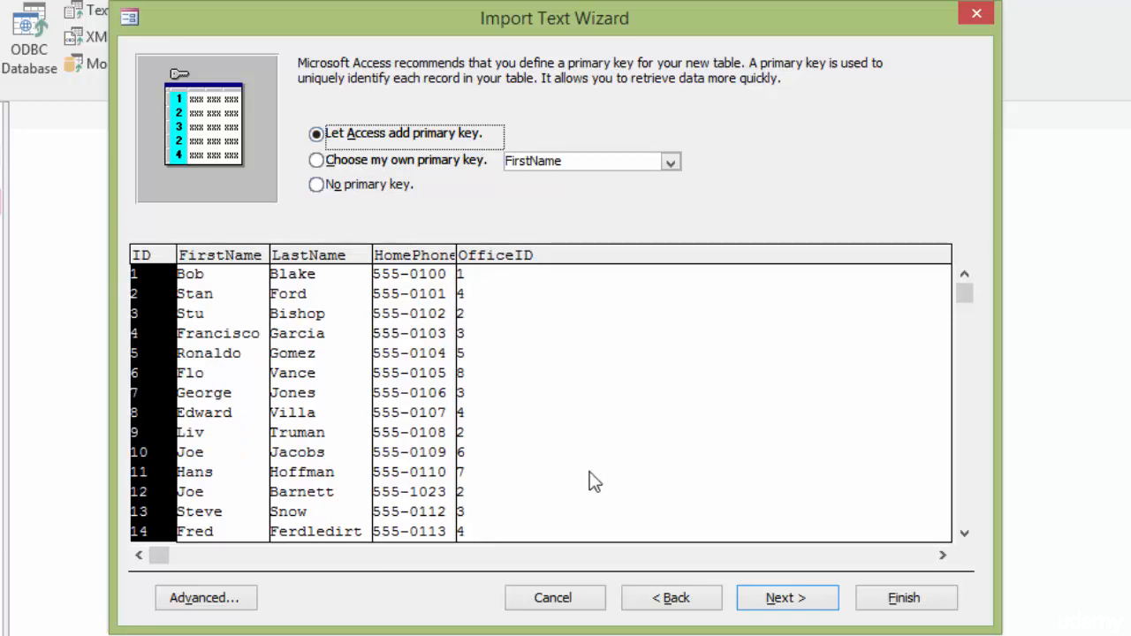
click(785, 598)
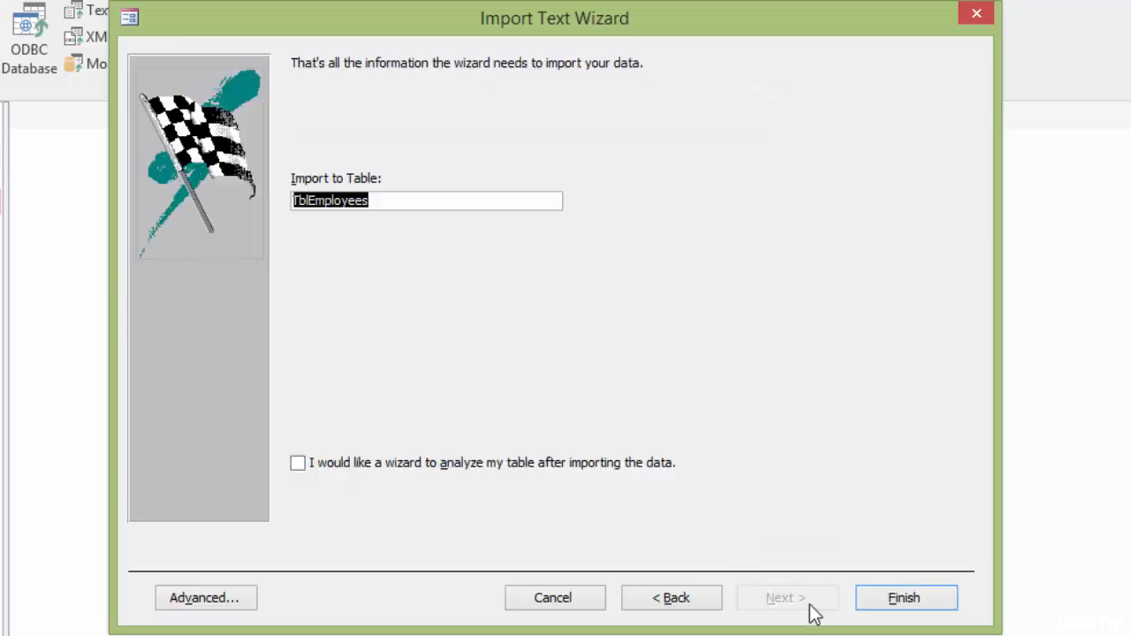
Name the destination table tblEmployees with a lowercase t and finish the import.
key(Tab)
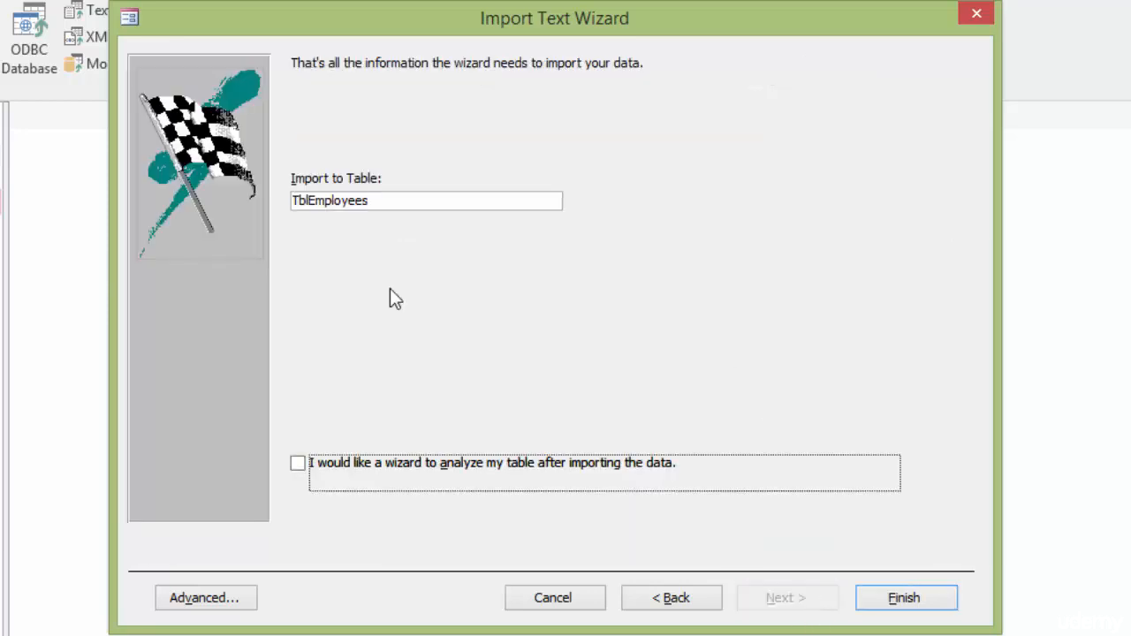
click(299, 199)
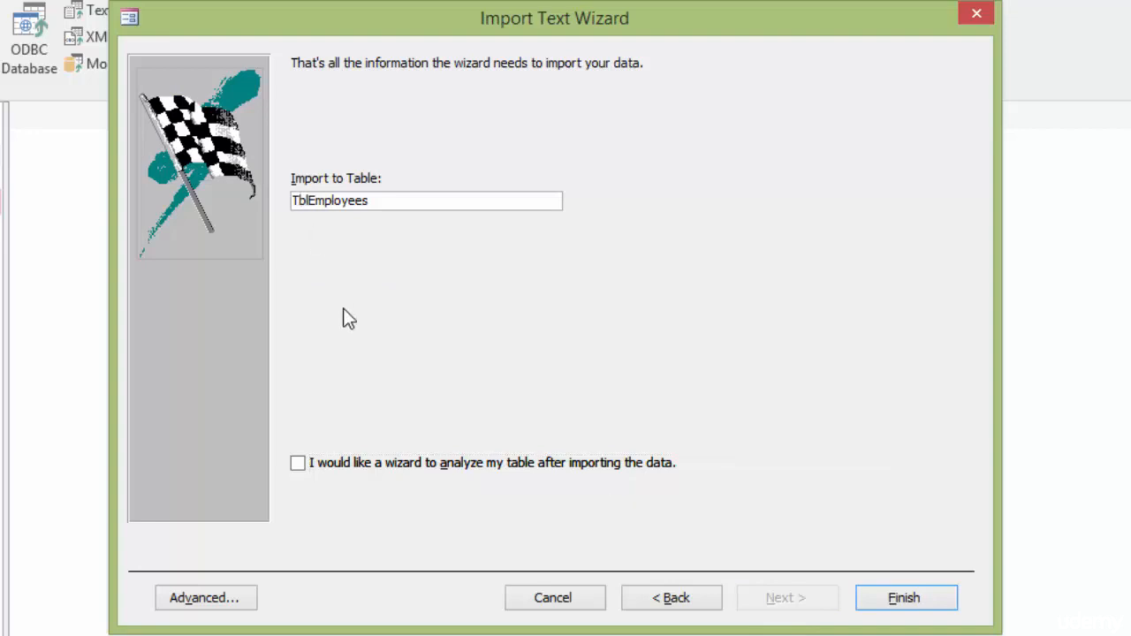
key(Delete)
text(b)
key(BackSpace)
text(t)
key(End)
click(916, 606)
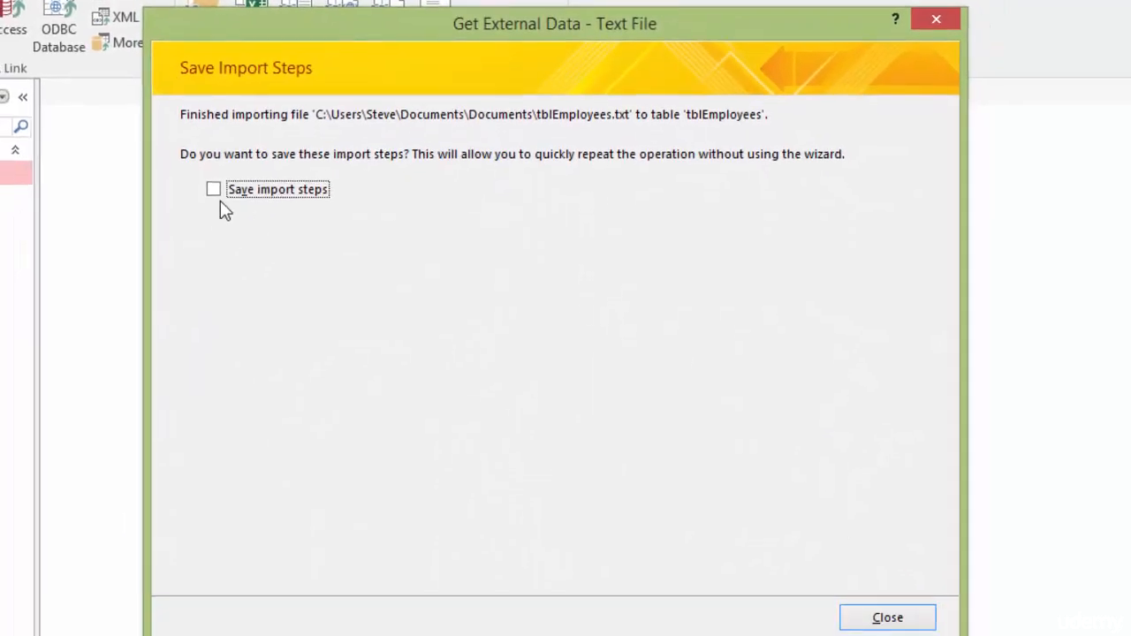
Close the import without saving its steps and open the imported tblEmployees table.
click(904, 617)
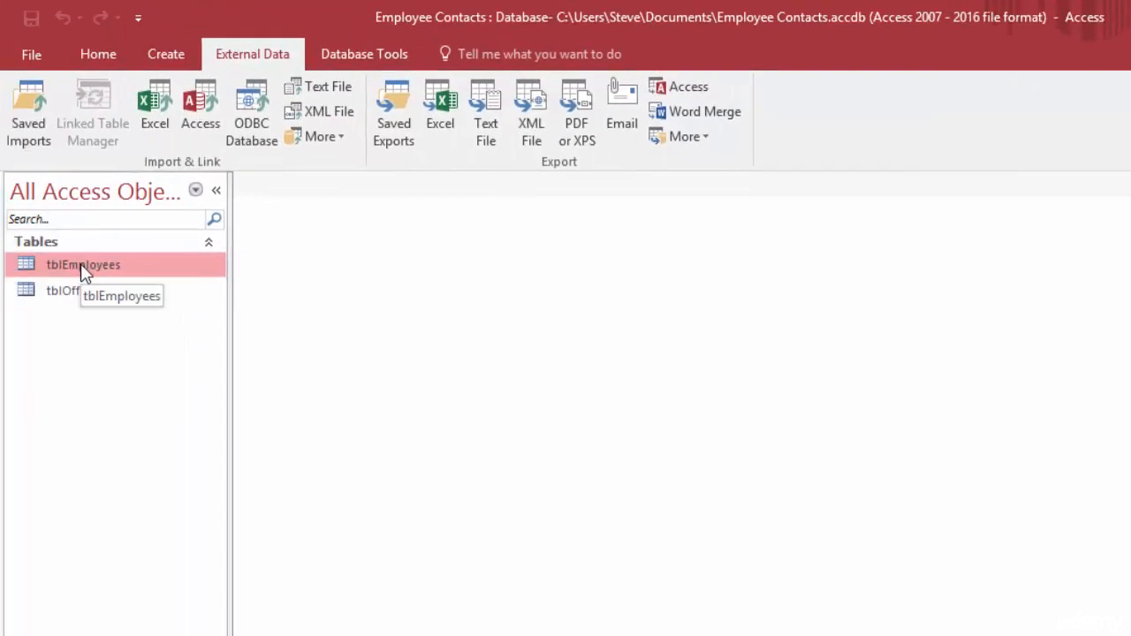
double_click(81, 265)
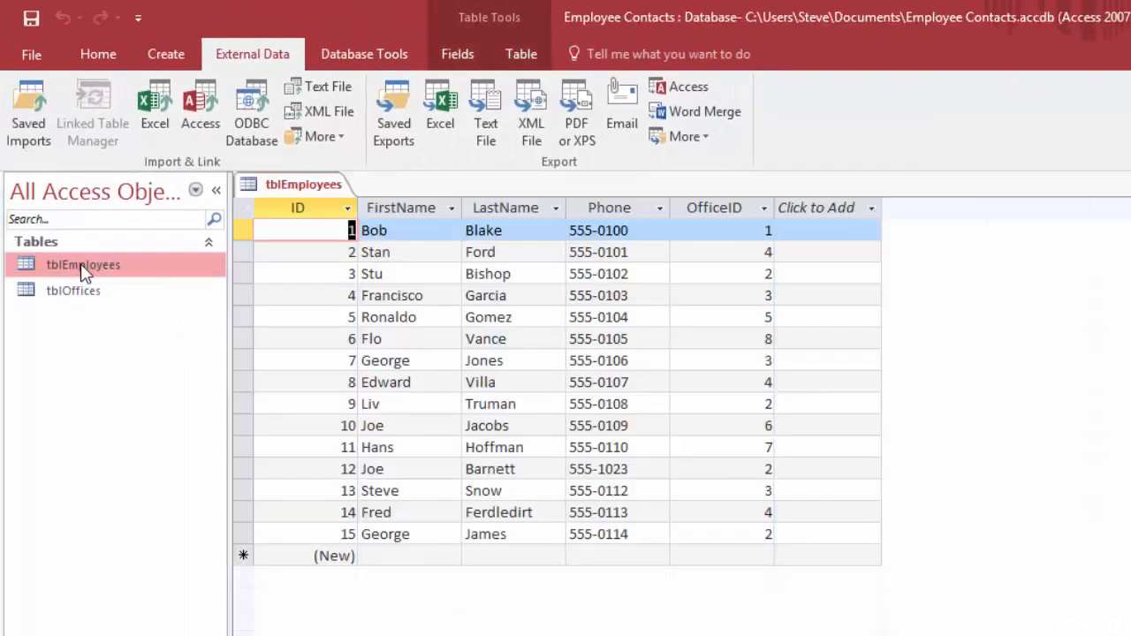